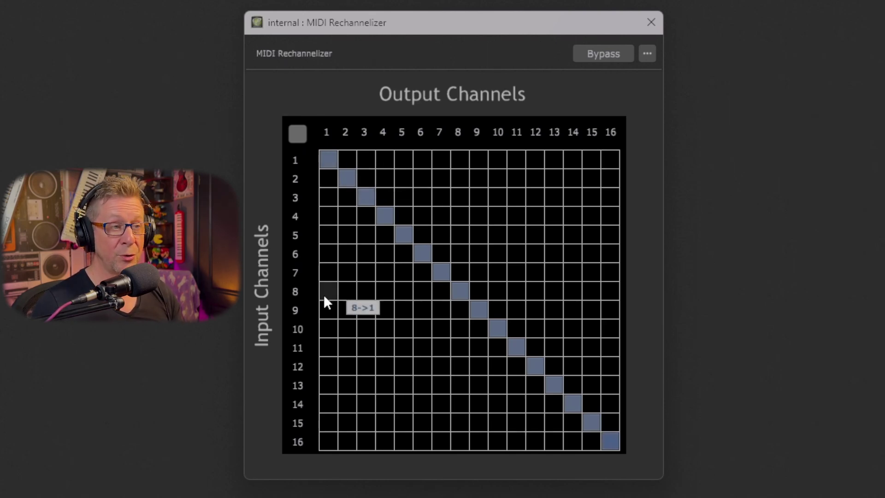
- Clear all MIDI Rechannelizer matrix routings with the top-left corner square
left_click(297, 135, "shift")
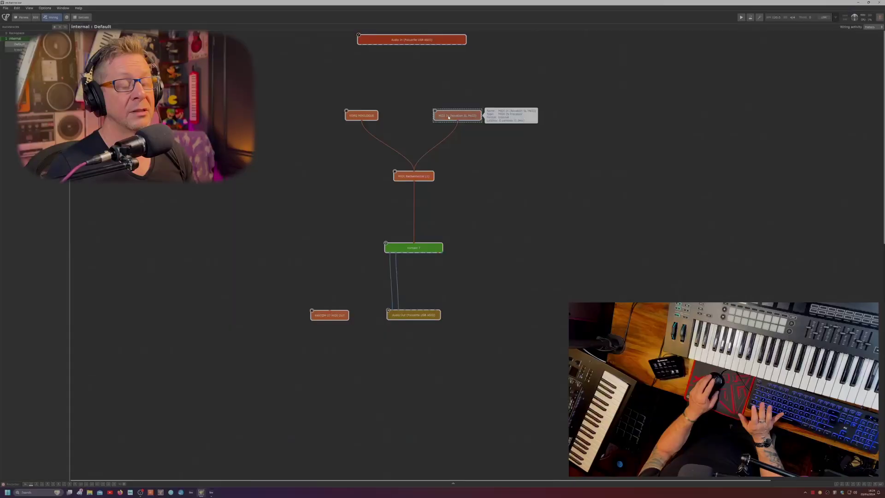
- Inspect the MIDI In (Novation SL MkIII) settings window, move it aside, then close it
double_click(456, 115)
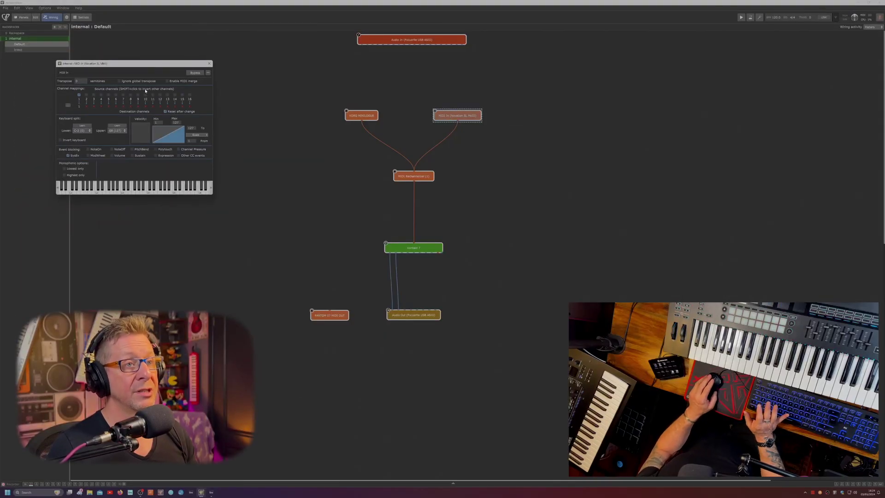
left_click_drag(138, 65, 256, 79)
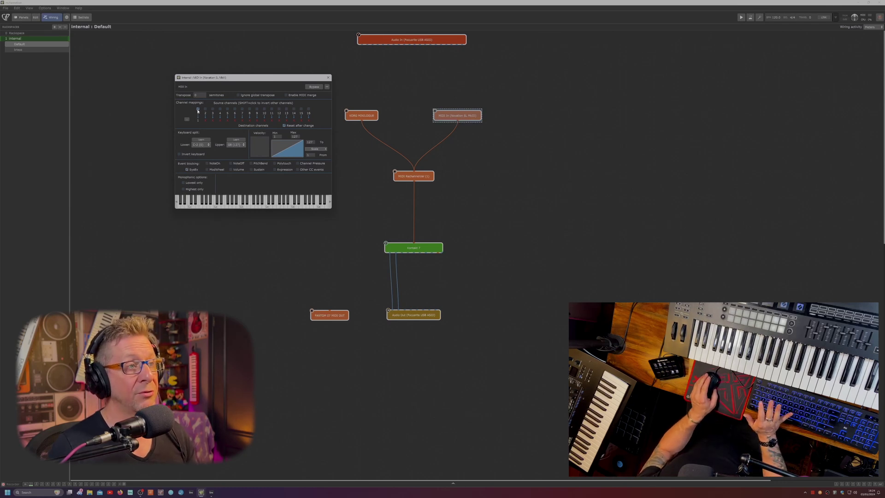
left_click(345, 103)
- Open Kontakt 7 and browse its multi: Breakfast in NY, Session Horns – Performance, Funk Bass
left_click(411, 249)
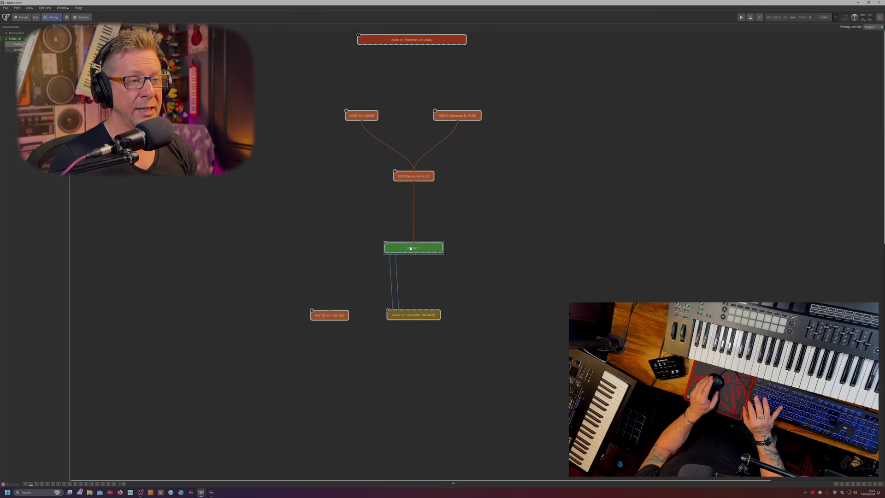
double_click(410, 249)
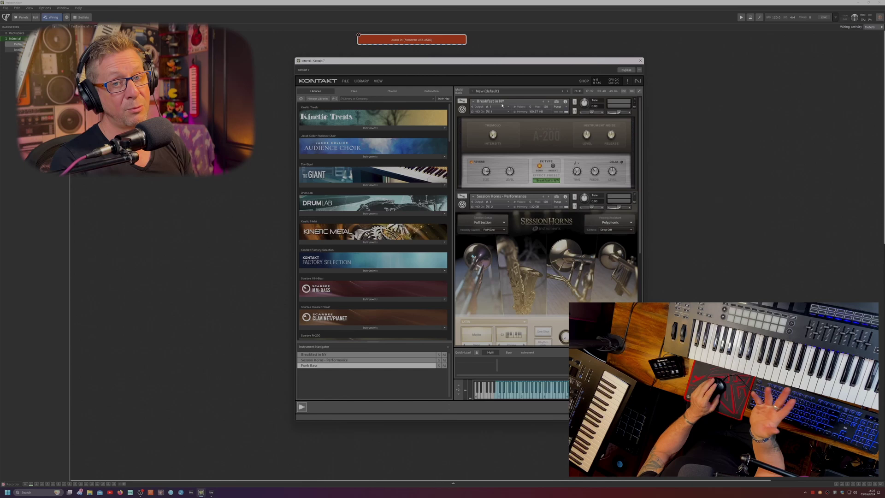
scroll(487, 210, "down", 1)
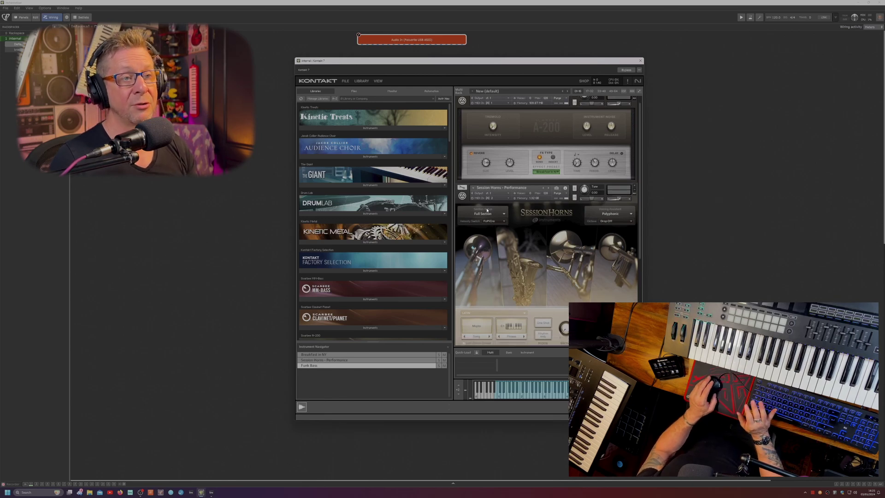
scroll(520, 263, "up", 1)
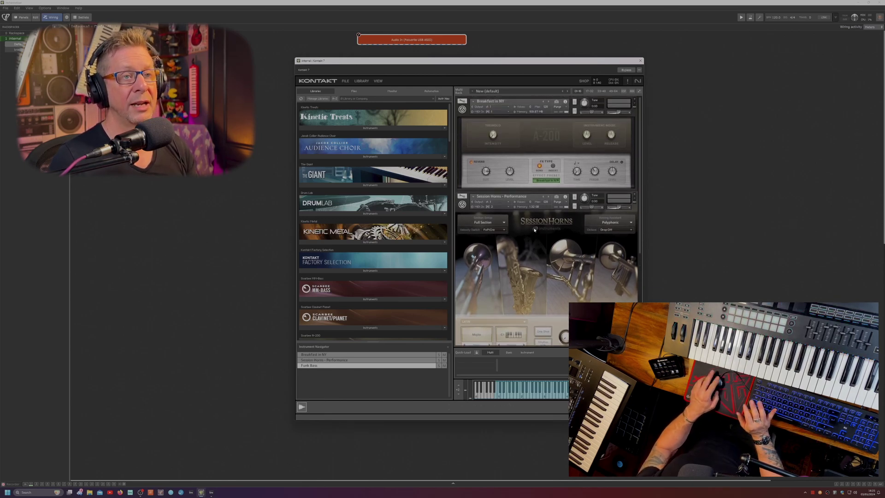
scroll(507, 226, "down", 1)
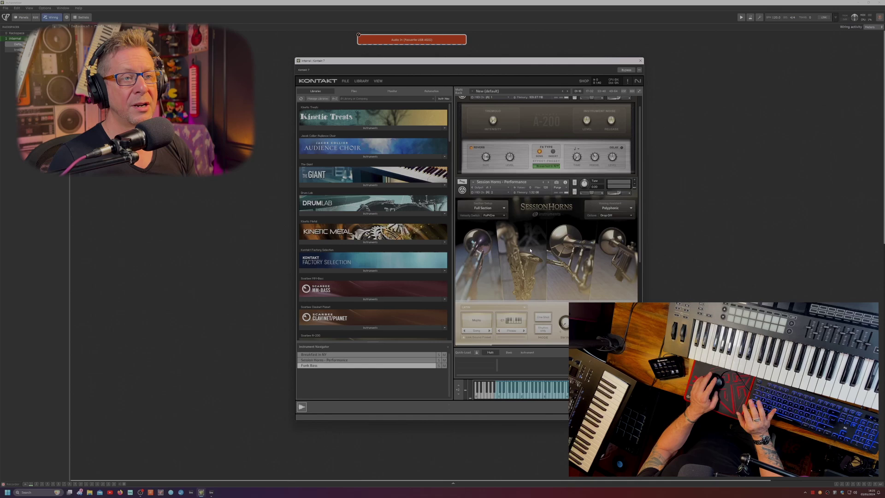
scroll(530, 250, "down", 5)
scroll(491, 111, "up", 6)
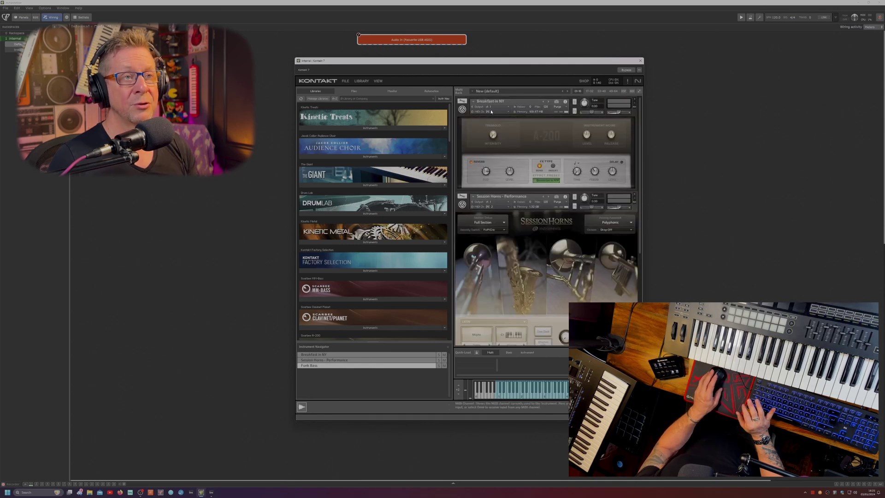
scroll(490, 258, "down", 5)
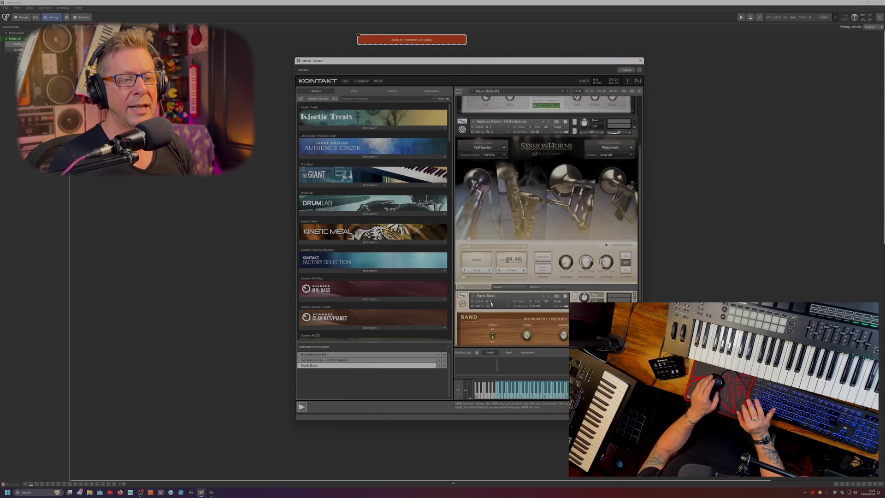
- With Kontakt moved aside, open the MIDI Rechannelizer matrix and turn off the 1→1 cell
left_click_drag(493, 60, 682, 42)
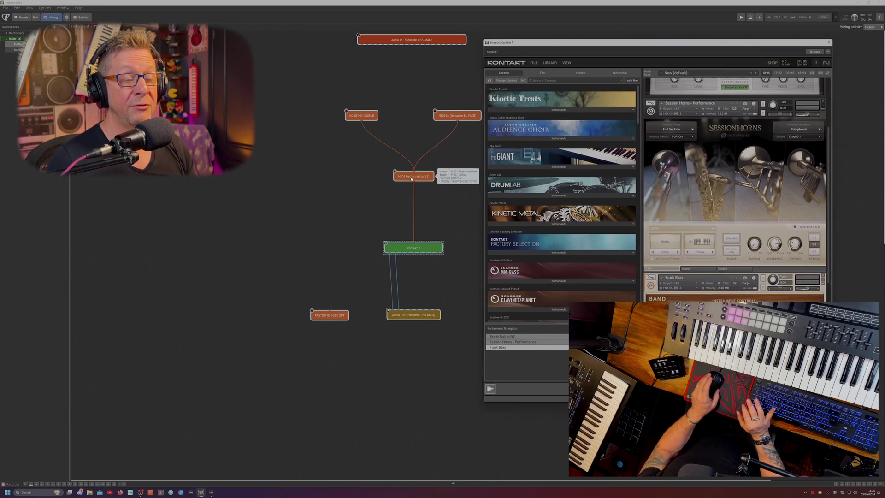
double_click(411, 177)
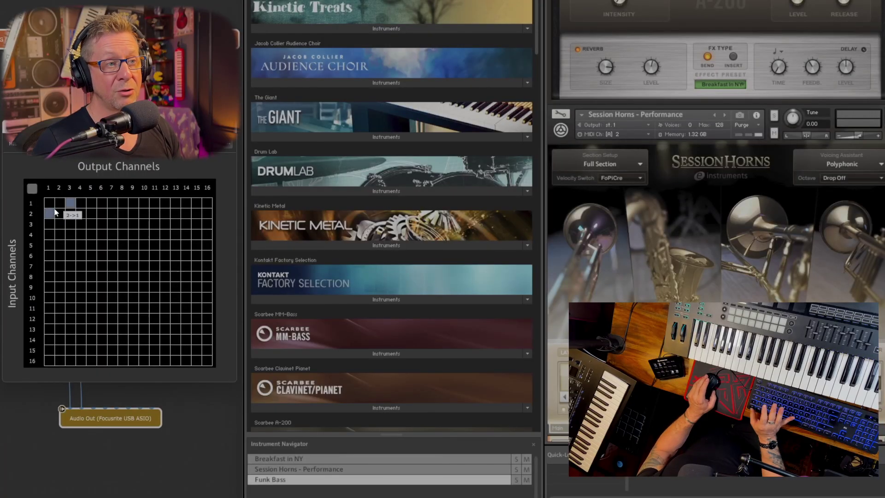
scroll(670, 215, "up", 2)
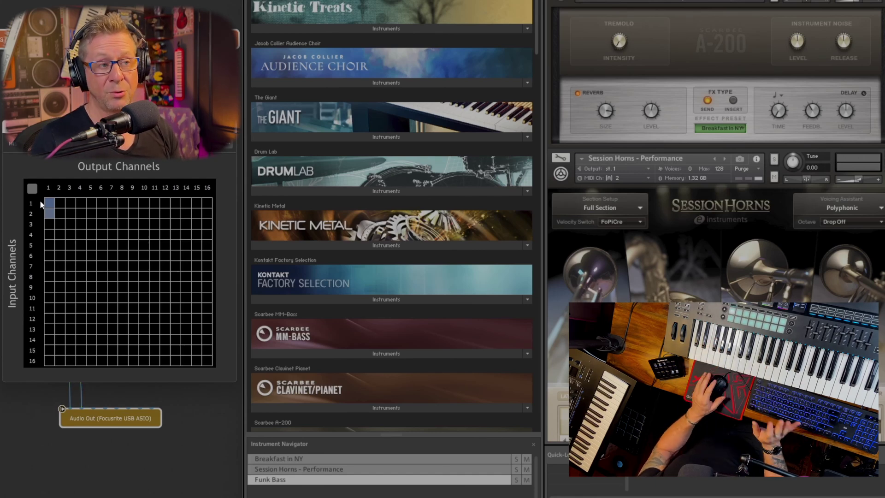
left_click(49, 203)
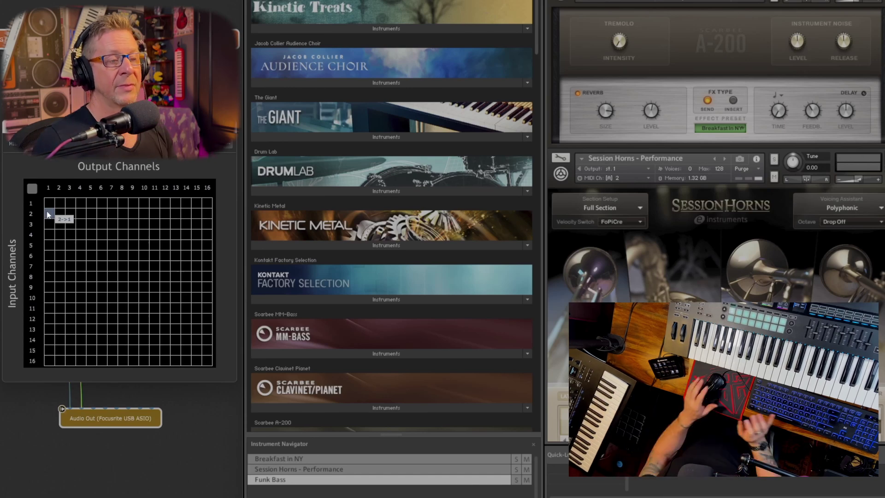
- Toggle Rechannelizer cells 2→1, 2→3 and 1→1, leaving input 1→output 1 and input 2→output 3
left_click(49, 215)
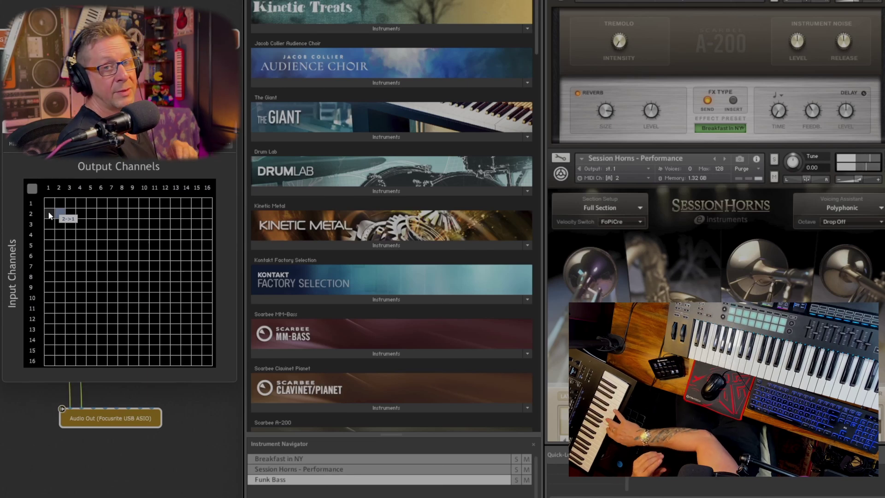
left_click(67, 212)
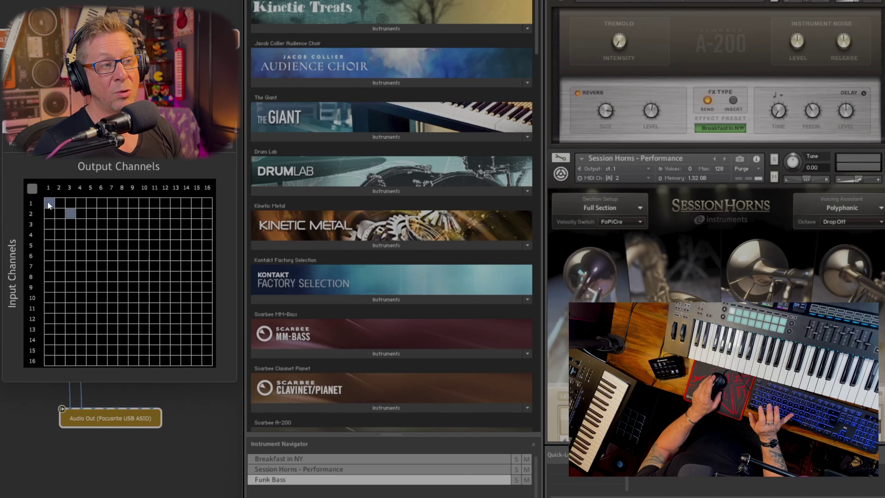
left_click(49, 203)
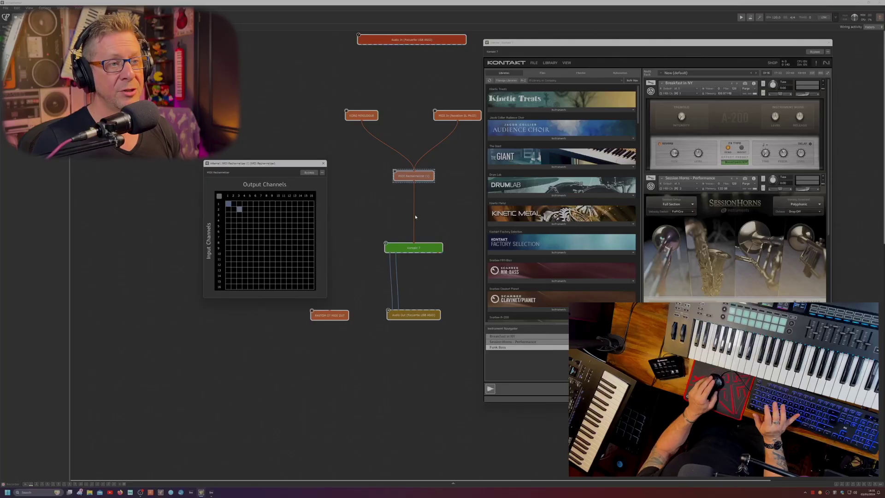
- Delete the wire from the MIDI Rechannelizer to Kontakt 7 and close the Kontakt window
left_click(414, 216)
key("Delete")
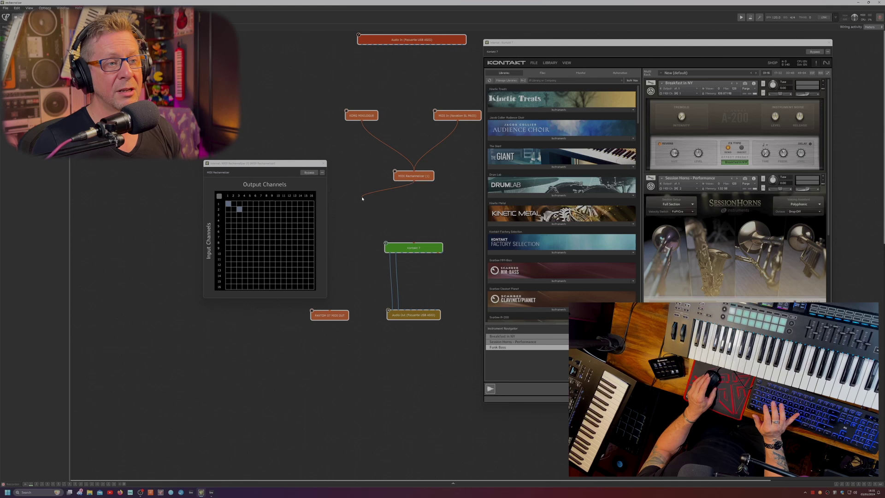
left_click(828, 43)
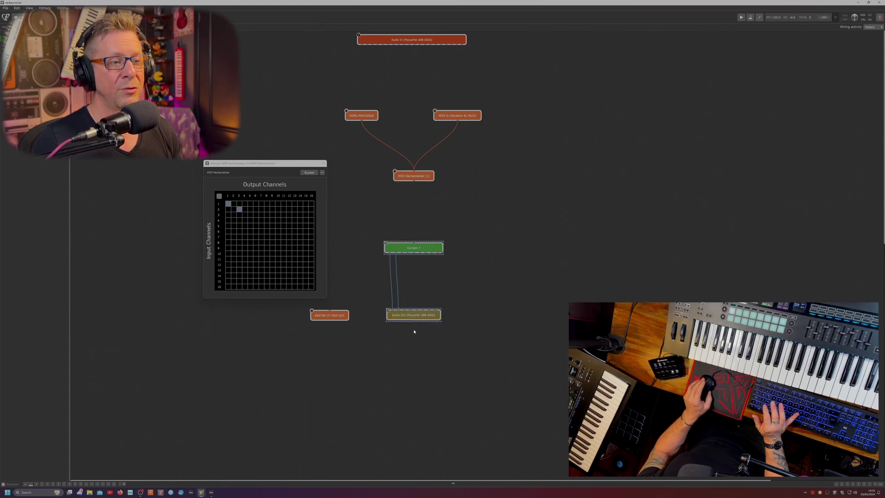
- Rearrange the blocks and wire the Rechannelizer output into FANTOM 07 MIDI OUT
left_click_drag(417, 248, 189, 368)
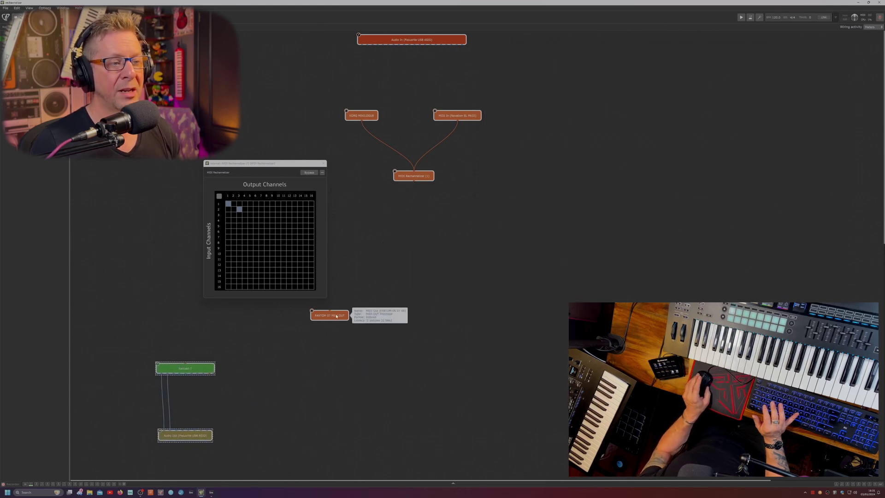
left_click_drag(334, 316, 413, 268)
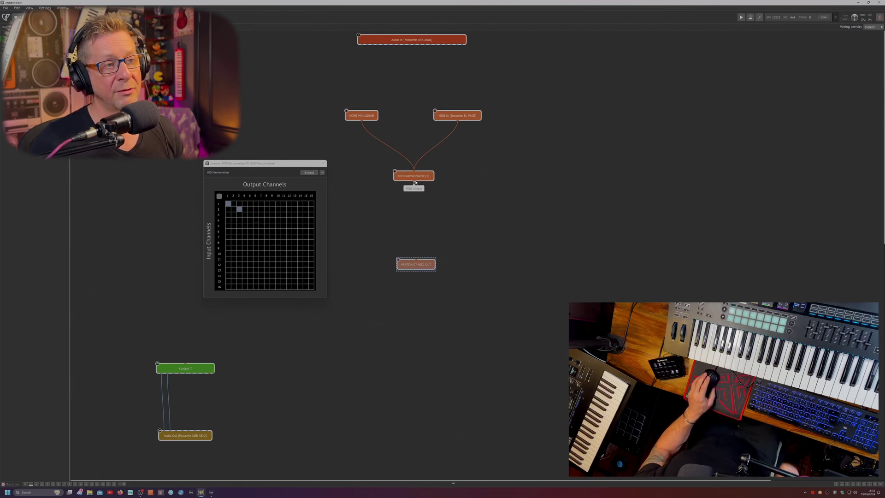
left_click_drag(415, 182, 416, 260)
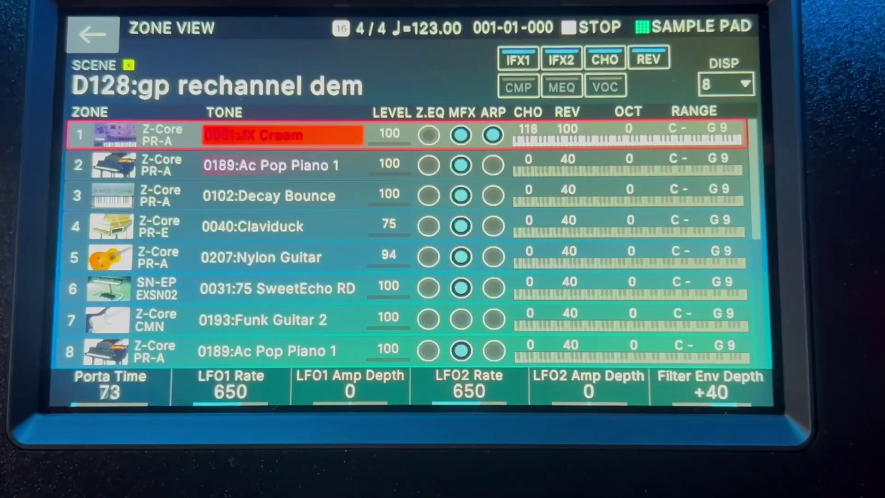
- Check the Fantom zones and try matrix cells, settling on input 1→output 16 and input 2→output 4
key("Down")
key("Down")
key("Down")
key("Down")
key("Down")
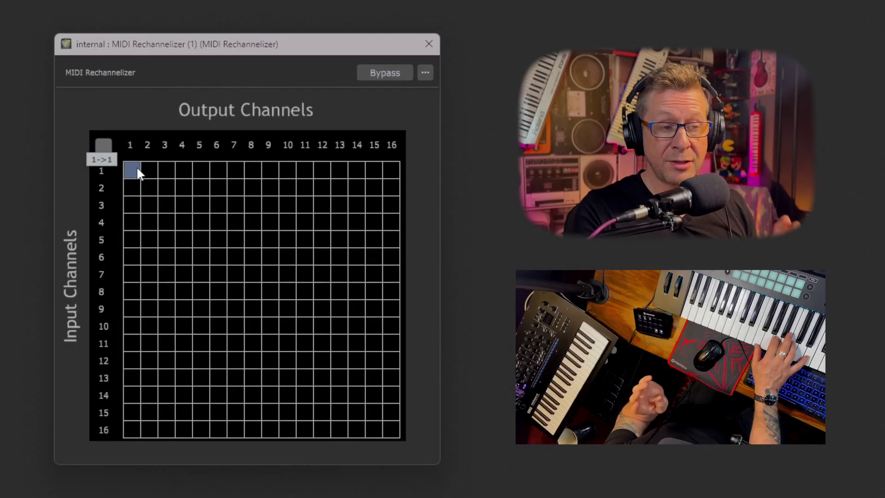
left_click(166, 169)
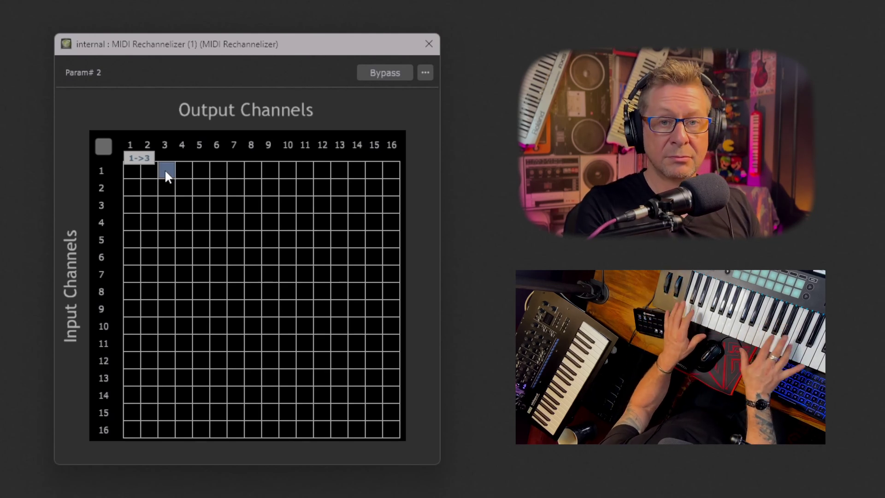
left_click(175, 170)
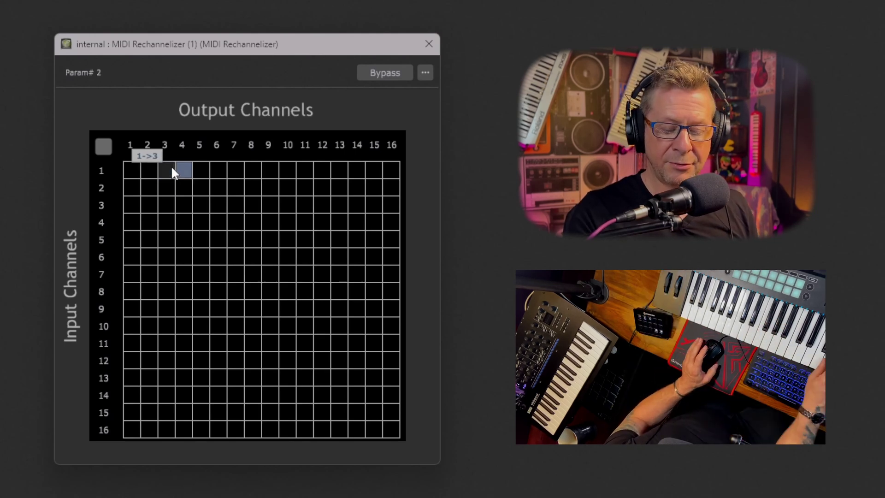
left_click(286, 170)
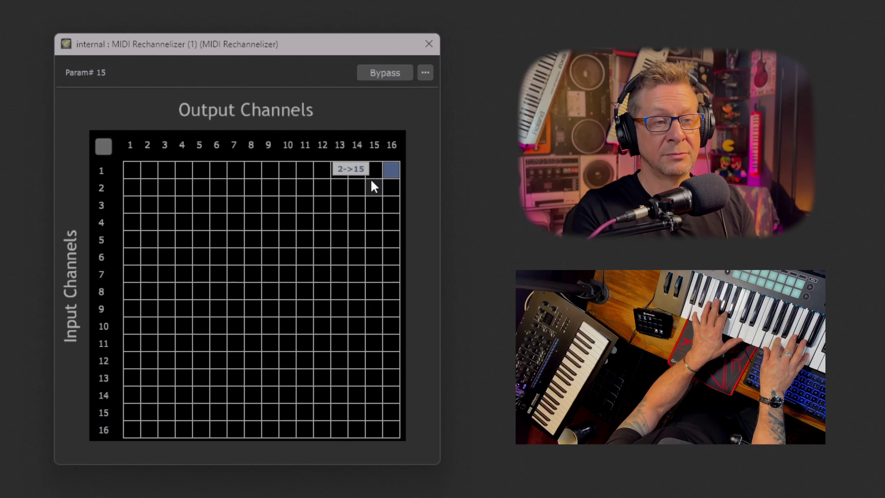
left_click(138, 174)
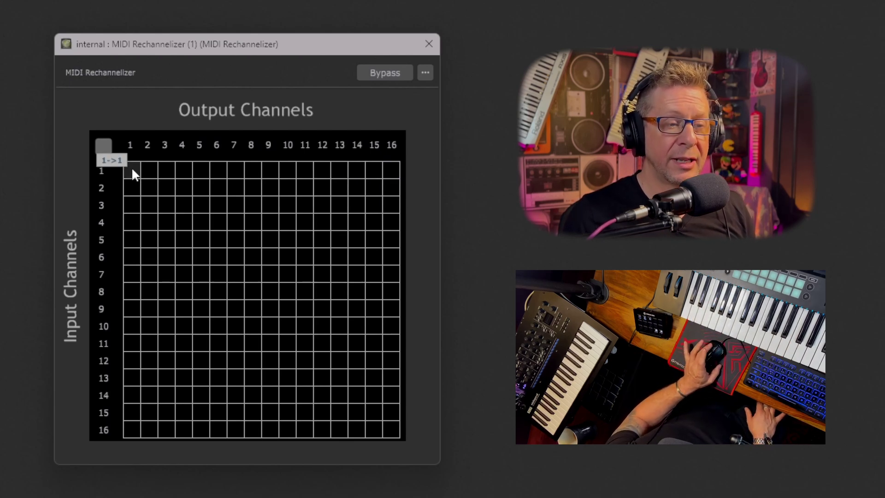
left_click(132, 170)
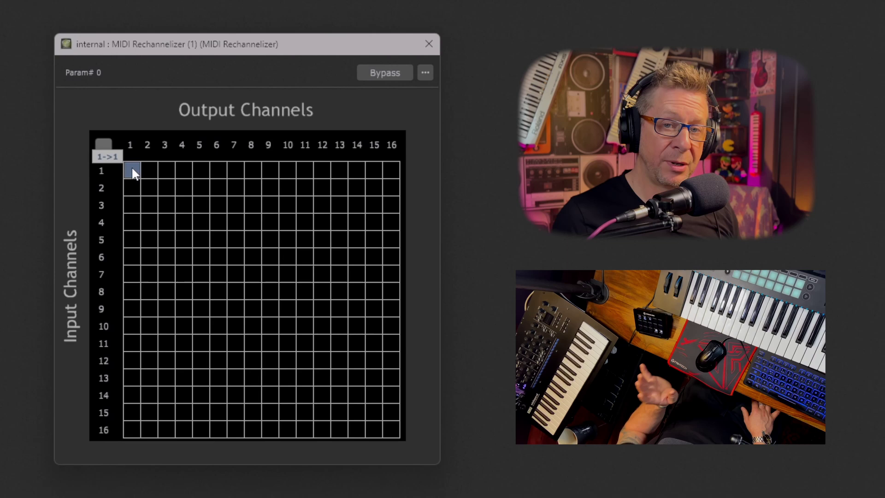
left_click(166, 186)
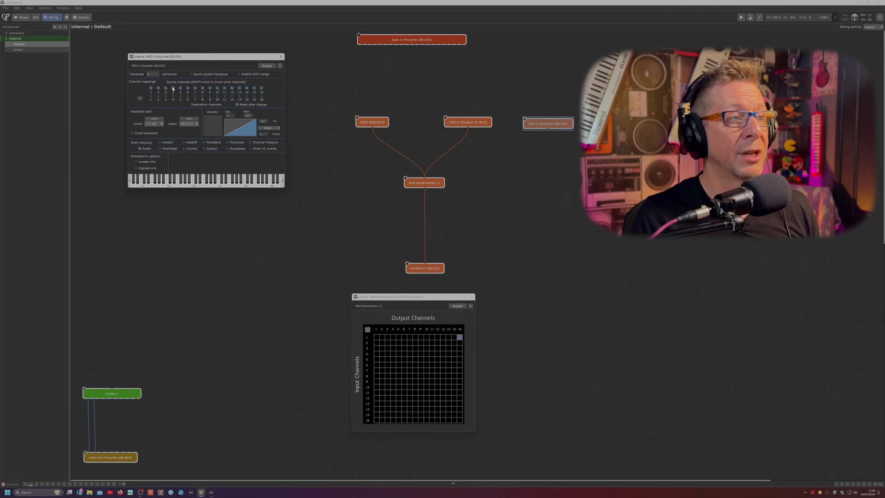
- Close the Focusrite input window, wire it into the Rechannelizer, and enable routings 4→6 and 1→7
left_click(281, 58)
left_click_drag(548, 129, 425, 179)
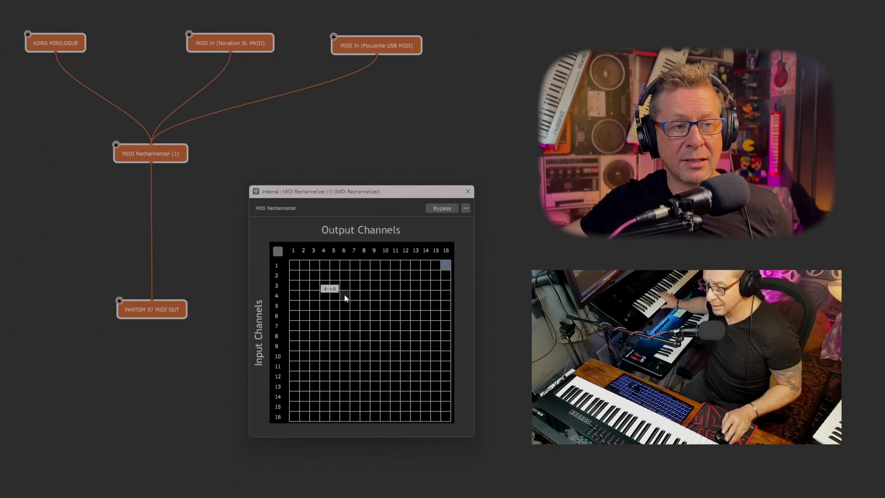
left_click(344, 295)
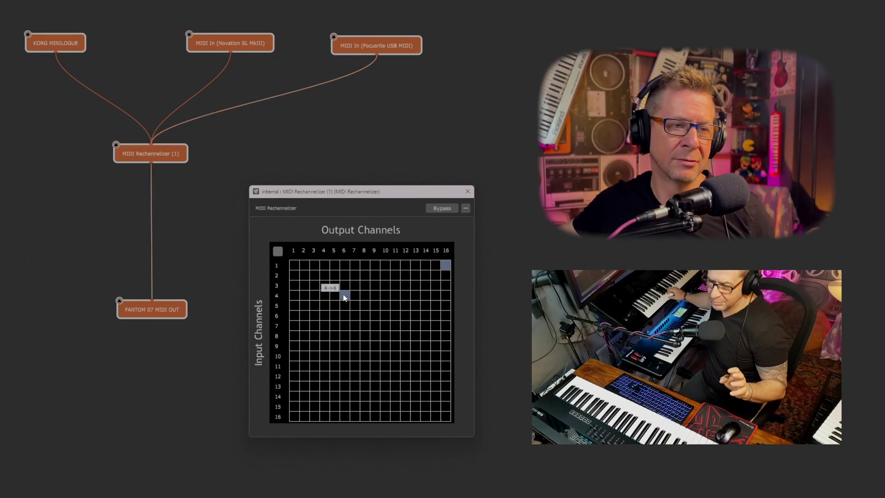
left_click(355, 265)
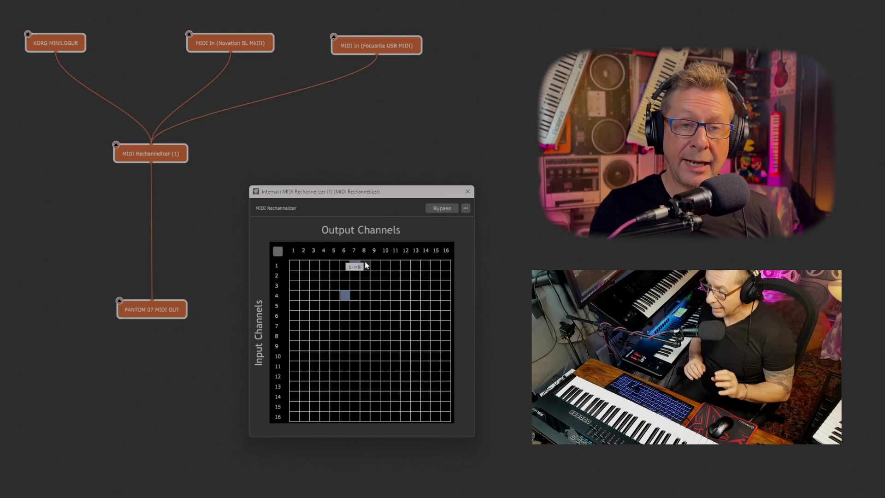